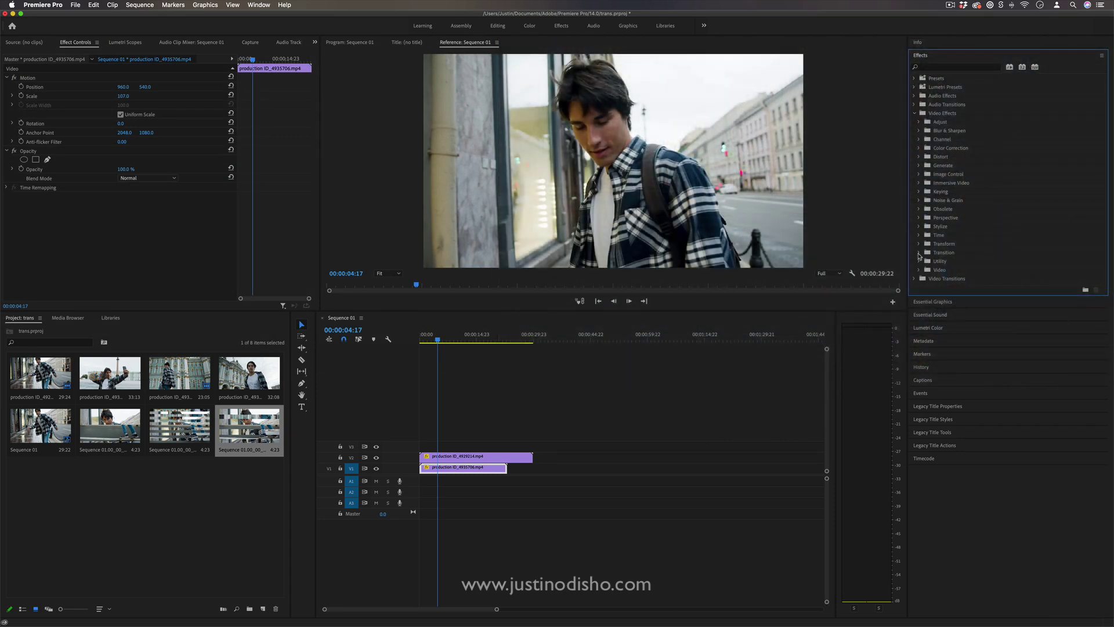
Browse the Transition video effects and the Dissolve video transitions, comparing Cross Dissolve with Venetian Blinds.
left_click(919, 254)
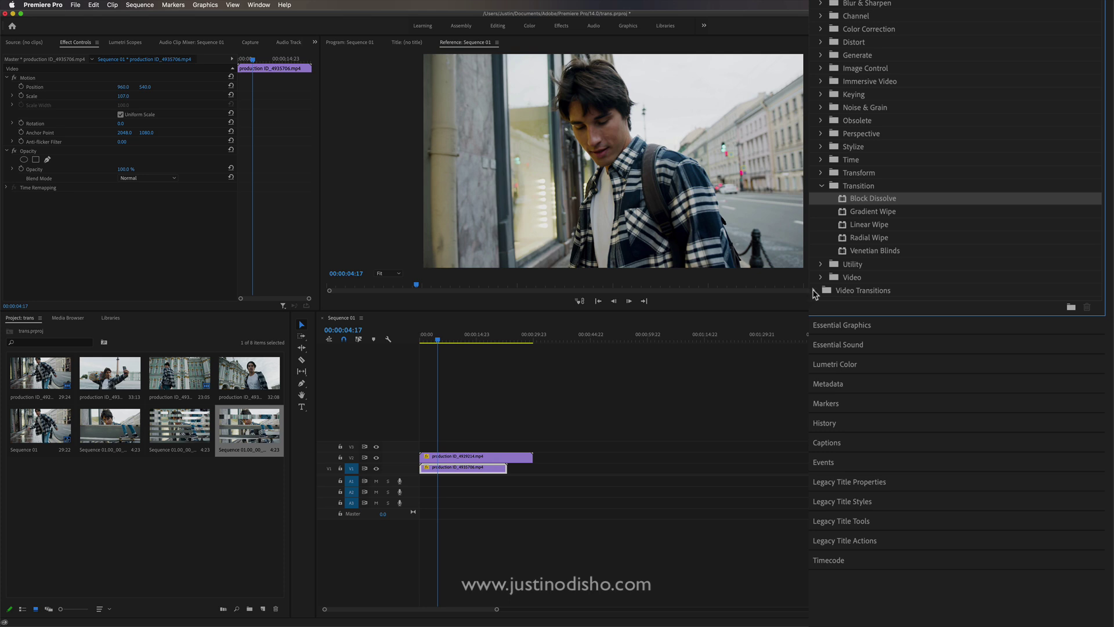
left_click(814, 290)
left_click(821, 316)
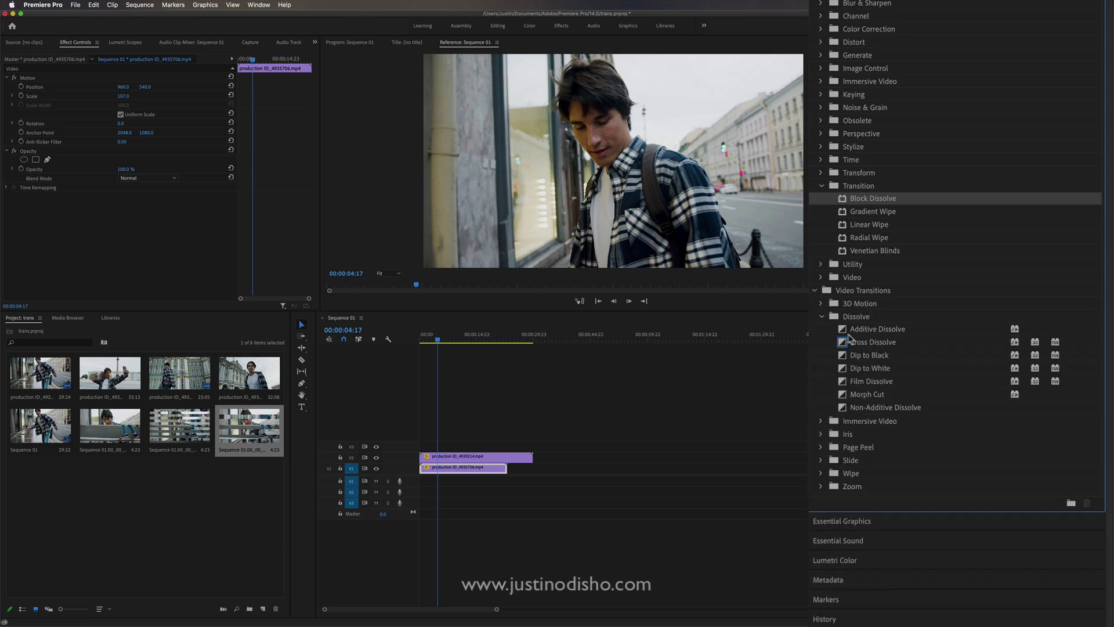
left_click(851, 341)
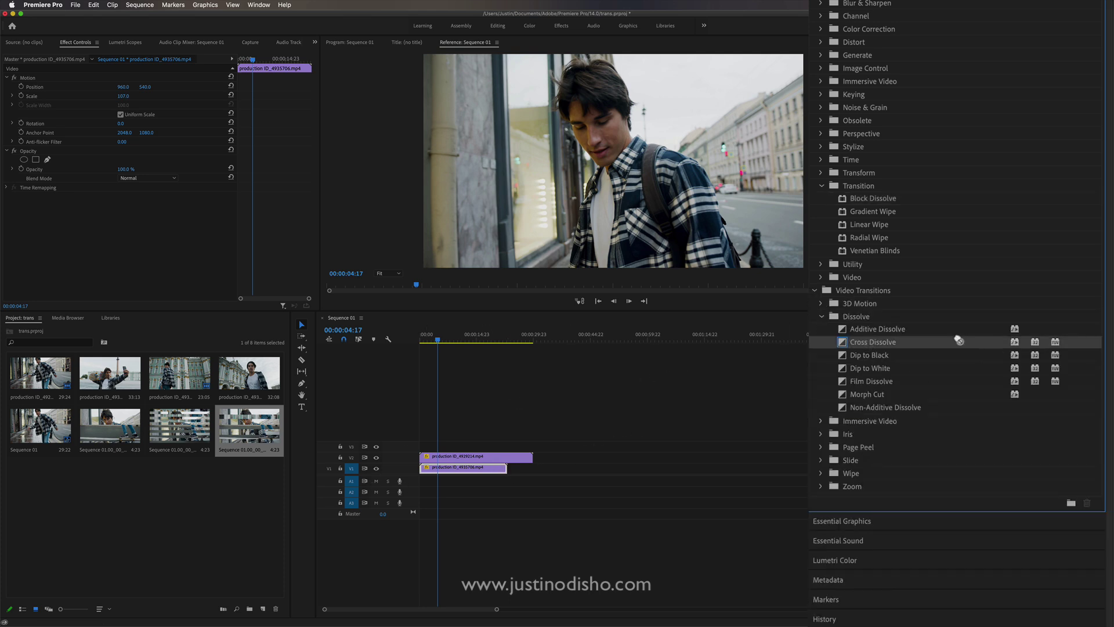
left_click(899, 238)
left_click(886, 251)
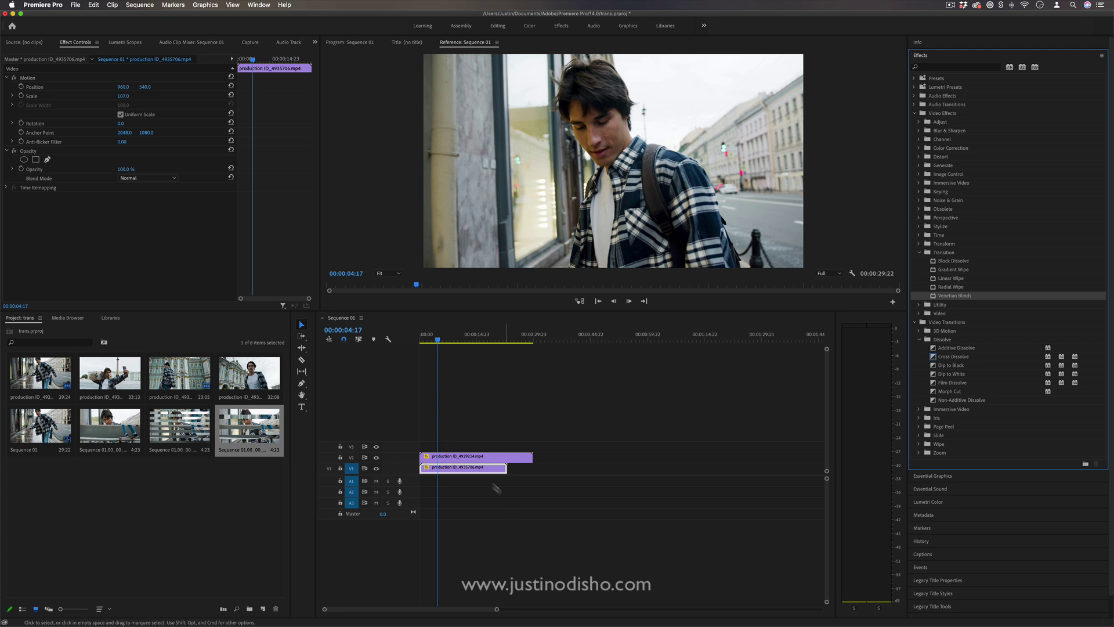
Toggle the V2 track's visibility to compare both clips, and apply the Venetian Blinds effect to the V2 clip.
left_click(445, 458)
left_click(375, 458)
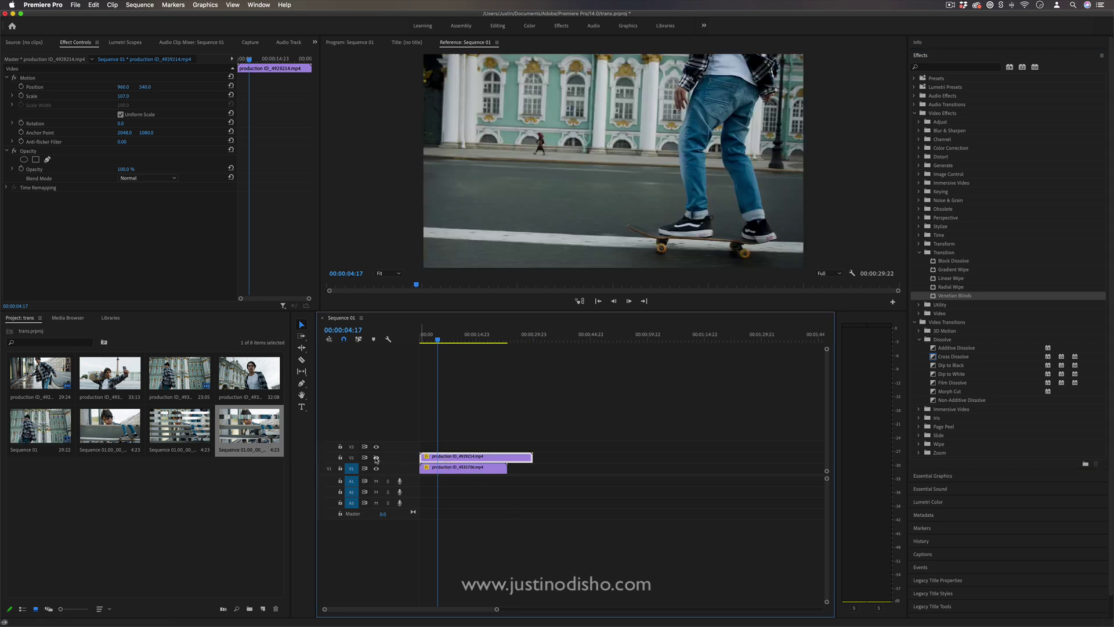
left_click(376, 458)
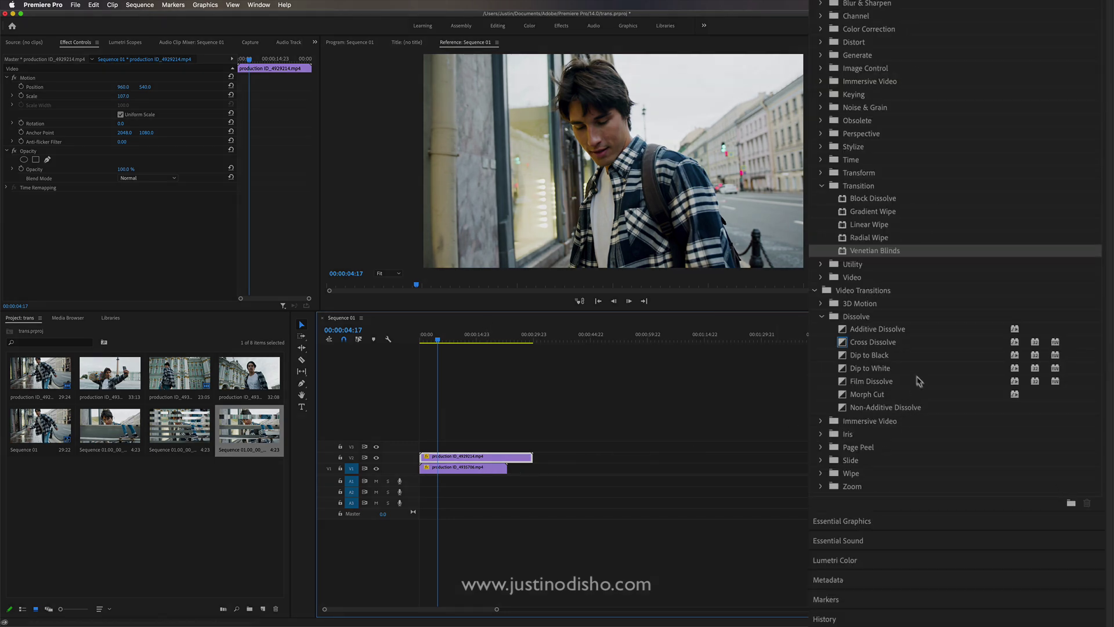
left_click_drag(879, 249, 474, 458)
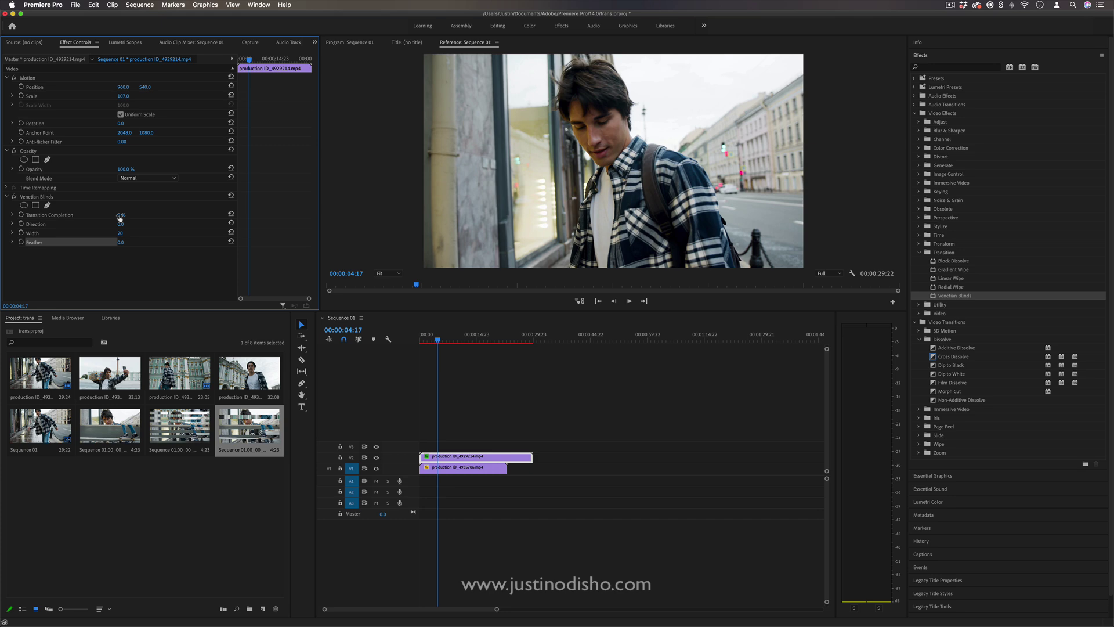
Set the Venetian Blinds Transition Completion on the V2 clip to 50%.
left_click_drag(120, 218, 158, 218)
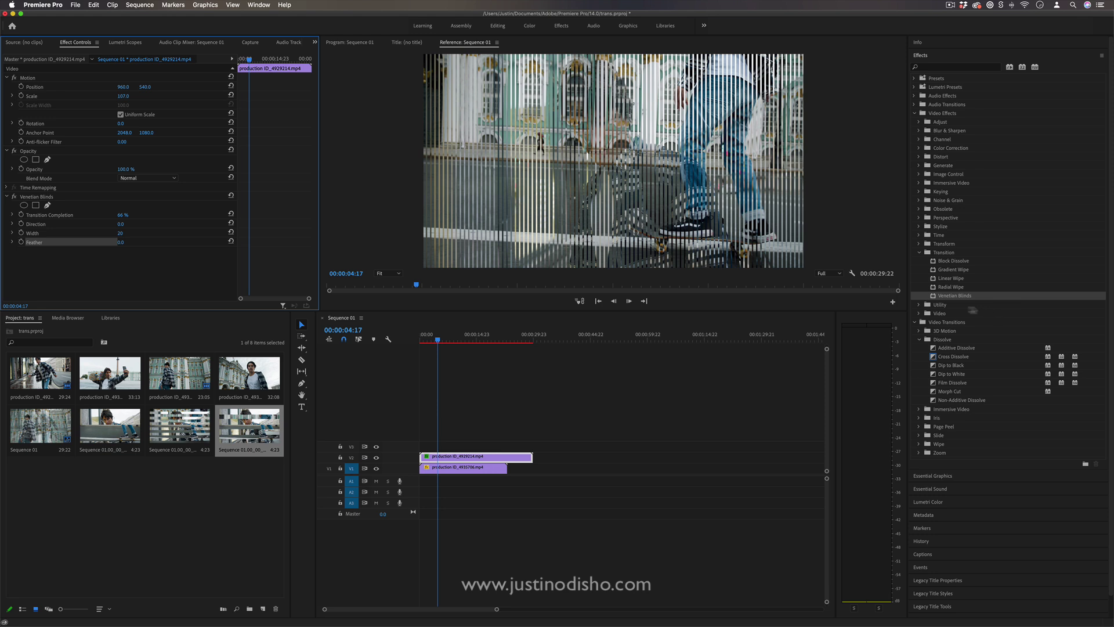
left_click(916, 322)
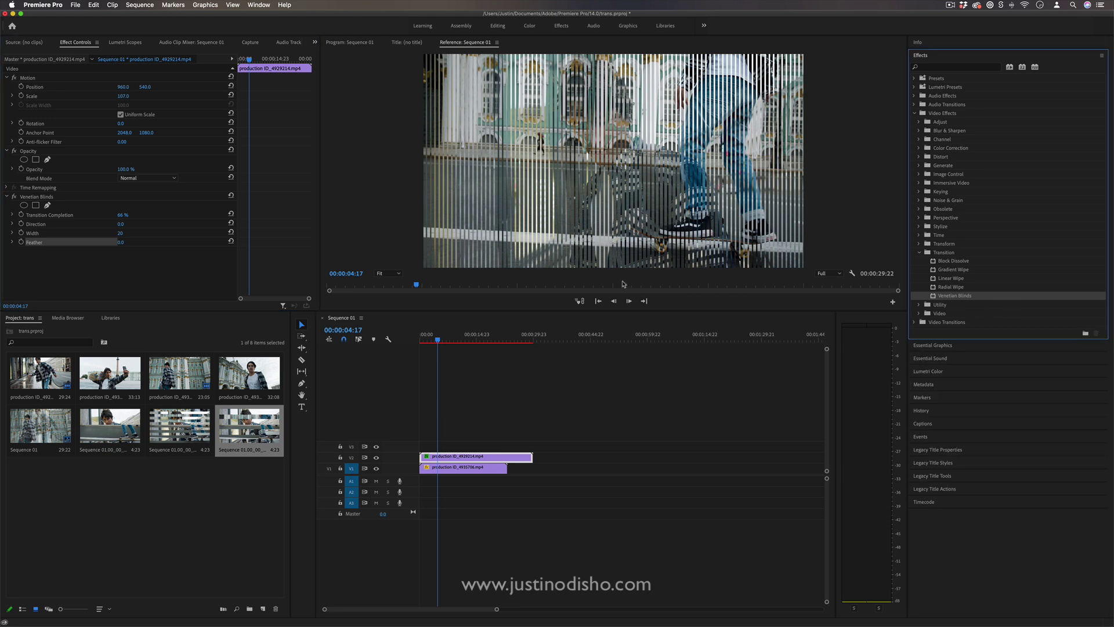
left_click(447, 338)
left_click_drag(446, 338, 438, 339)
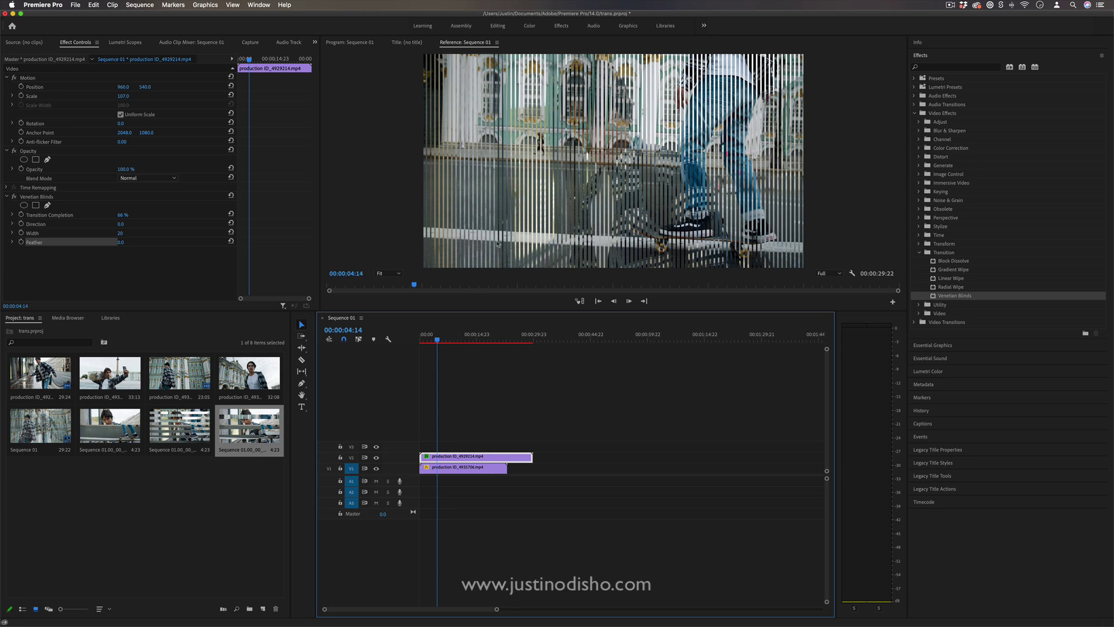
left_click(124, 215)
type("50")
key("Return")
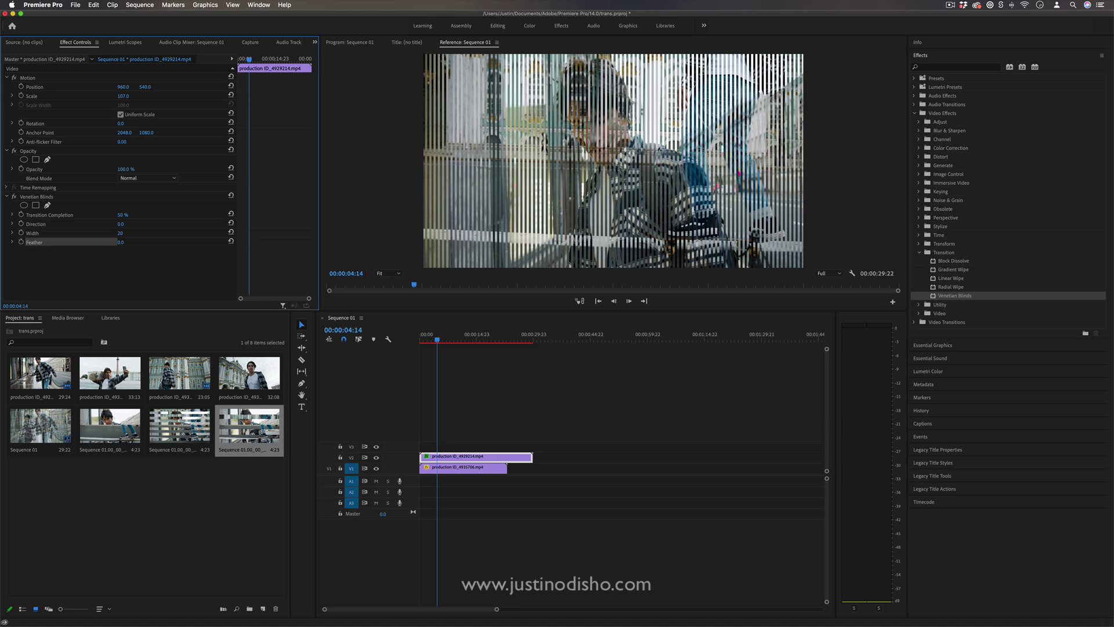
Play the sequence to preview the blinds over both clips, and return the playhead to 00:00:04:17.
left_click(473, 379)
key("space")
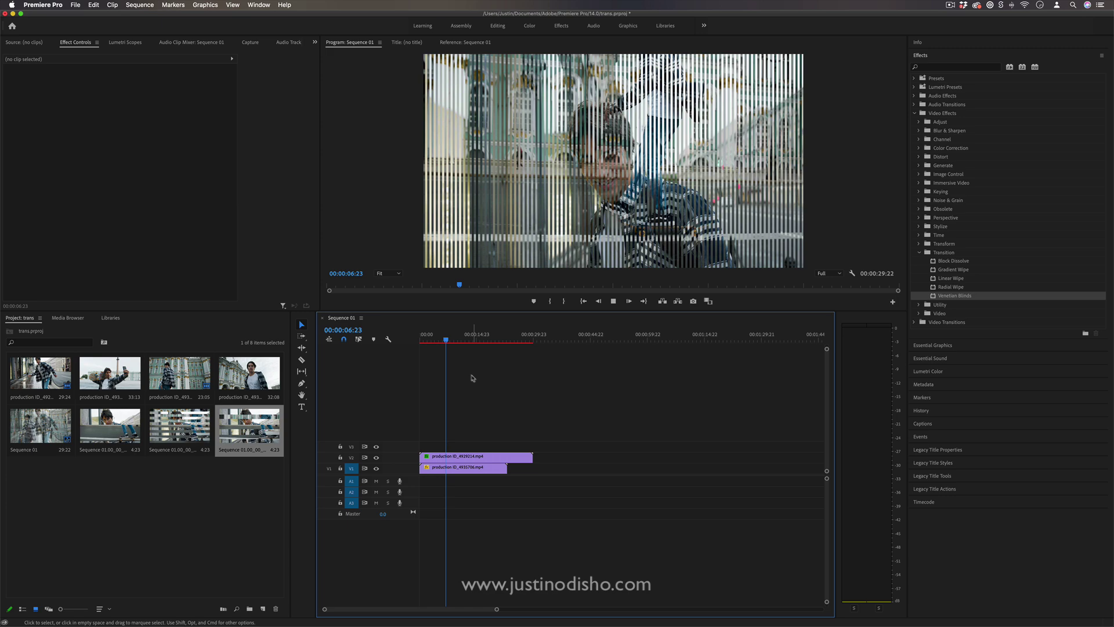
left_click(438, 339)
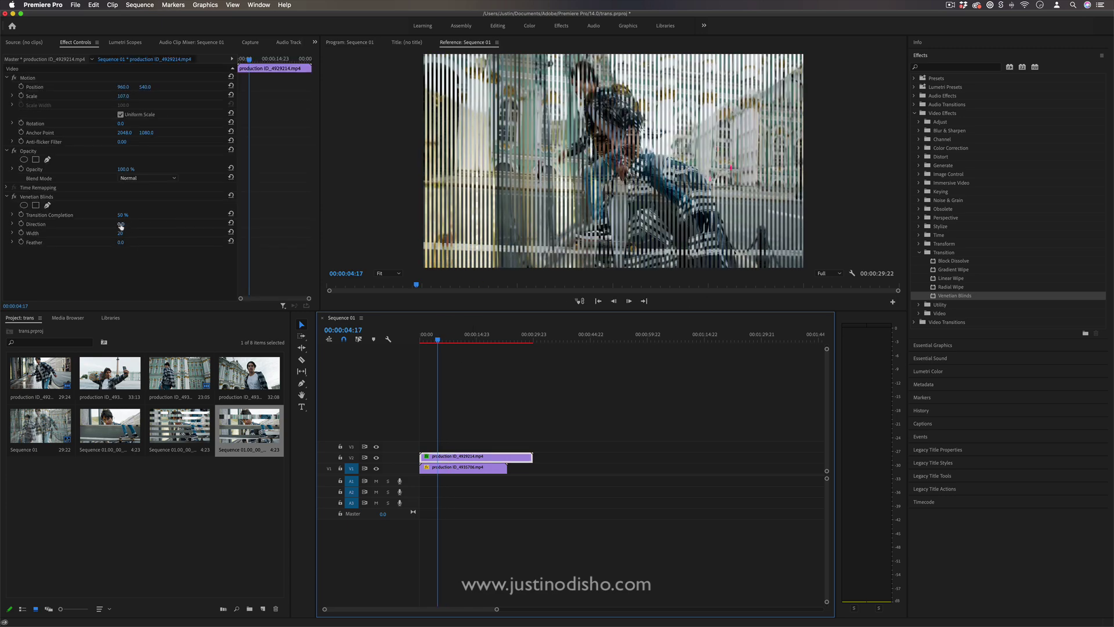
Set the Venetian Blinds Direction to 90° for horizontal bands.
left_click_drag(120, 225, 173, 224)
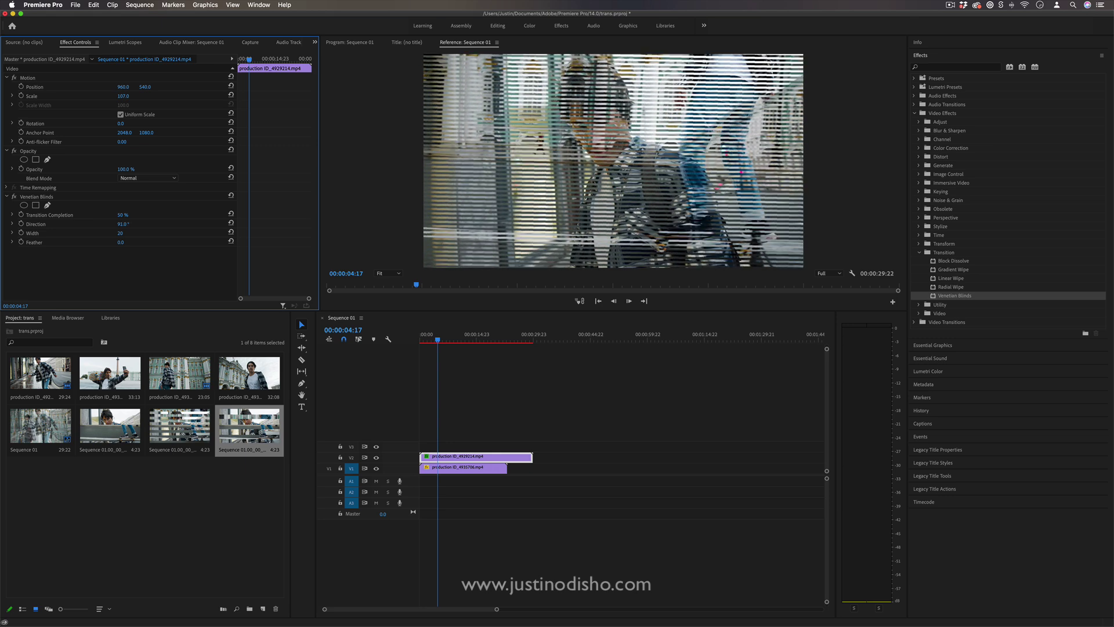
left_click(121, 225)
type("90")
key("Return")
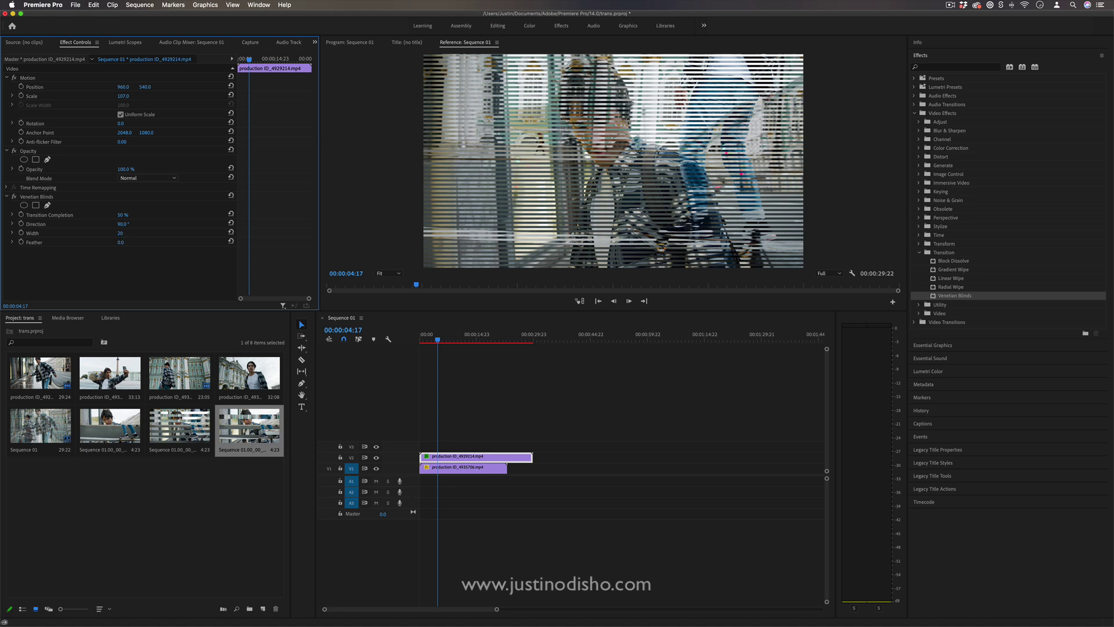
Try very wide blinds of 1599, settle on a Venetian Blinds Width of 663, and scrub the sequence to check them.
left_click_drag(120, 233, 435, 233)
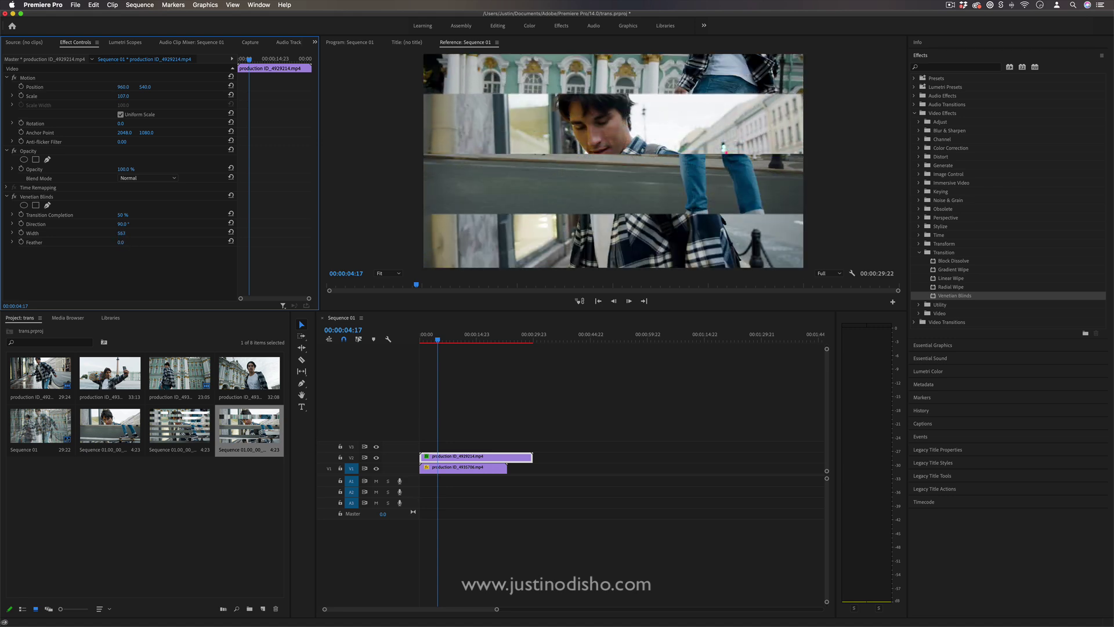
left_click_drag(229, 232, 365, 233)
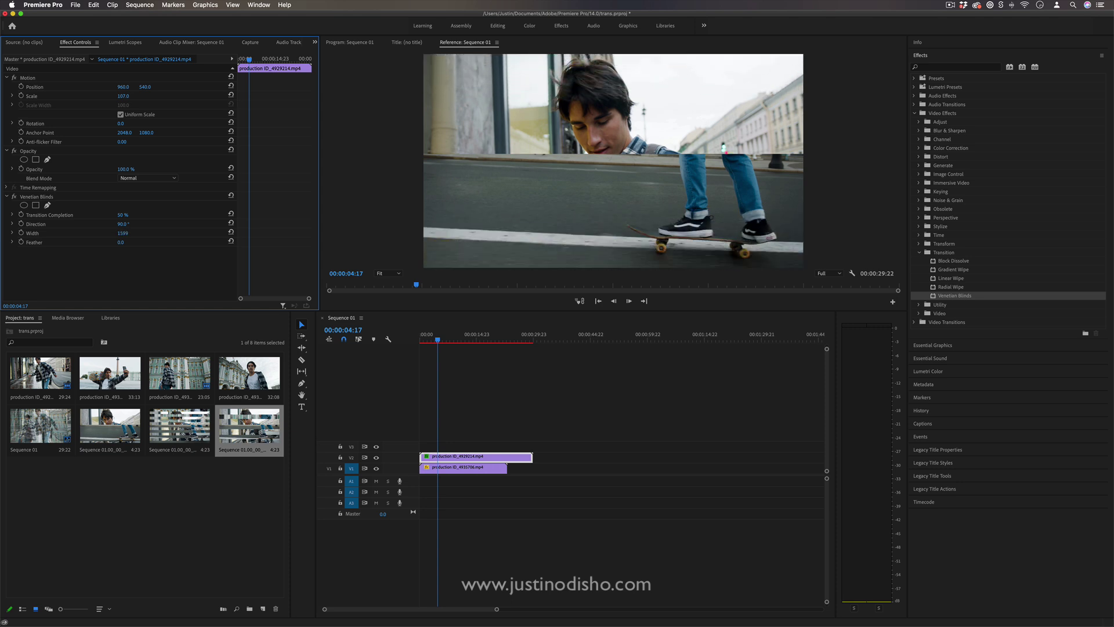
mouse_move(440, 340)
left_mouse_down()
mouse_move(456, 338)
mouse_move(437, 341)
left_mouse_up()
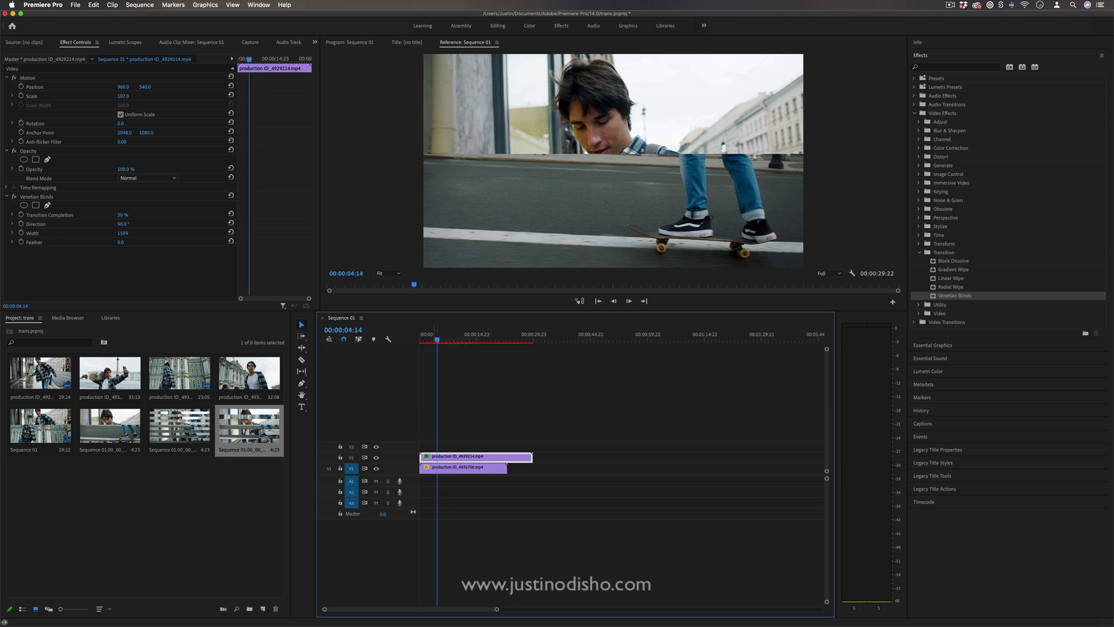
left_click(953, 298)
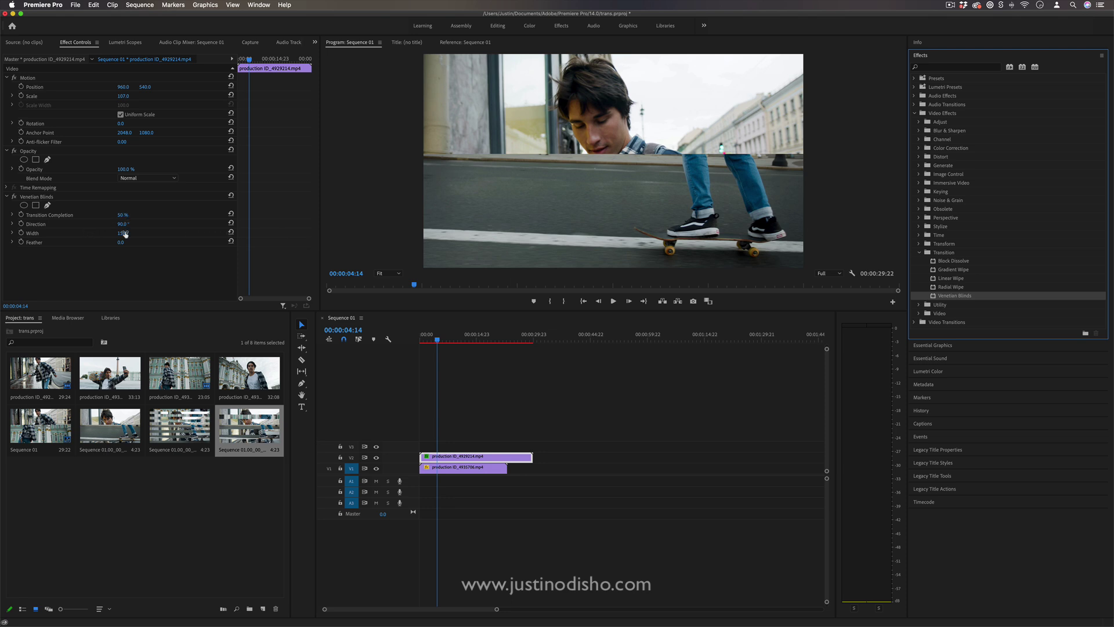
left_click_drag(124, 232, 94, 232)
left_click_drag(443, 338, 430, 340)
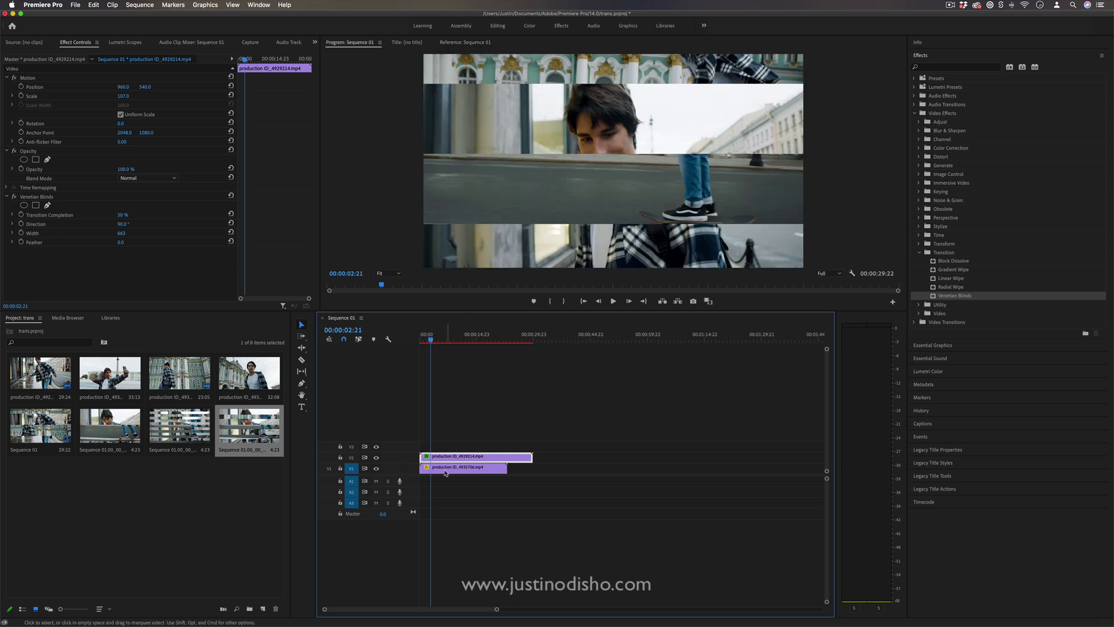
Move the V1 clip later in the timeline so its start overlaps only the last seconds of the V2 clip.
left_click_drag(440, 471, 547, 471)
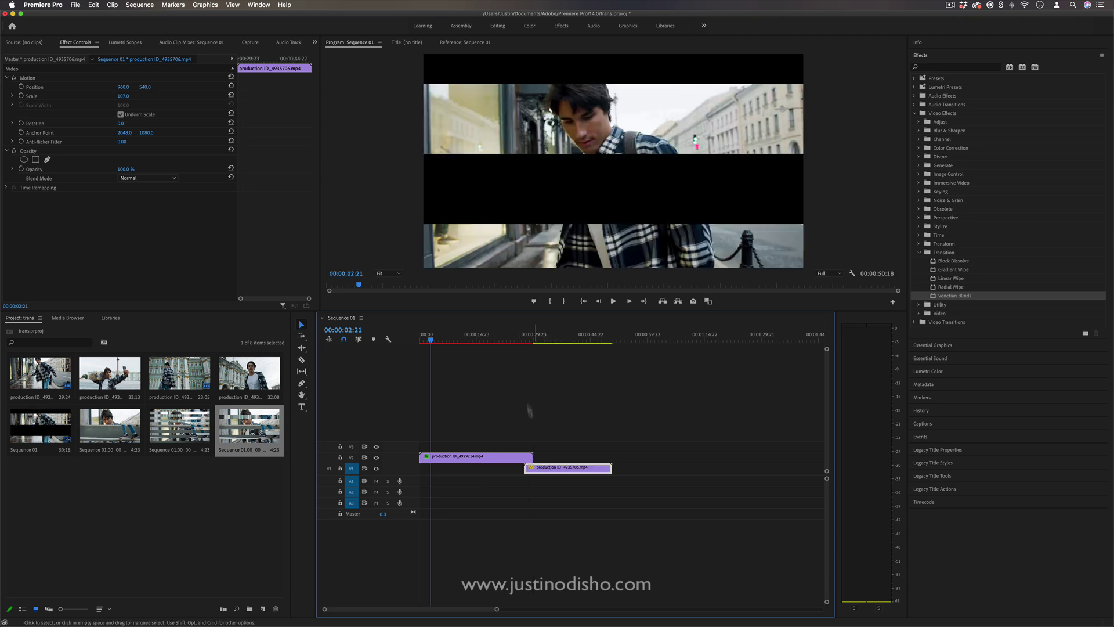
left_click(533, 390)
left_click(529, 340)
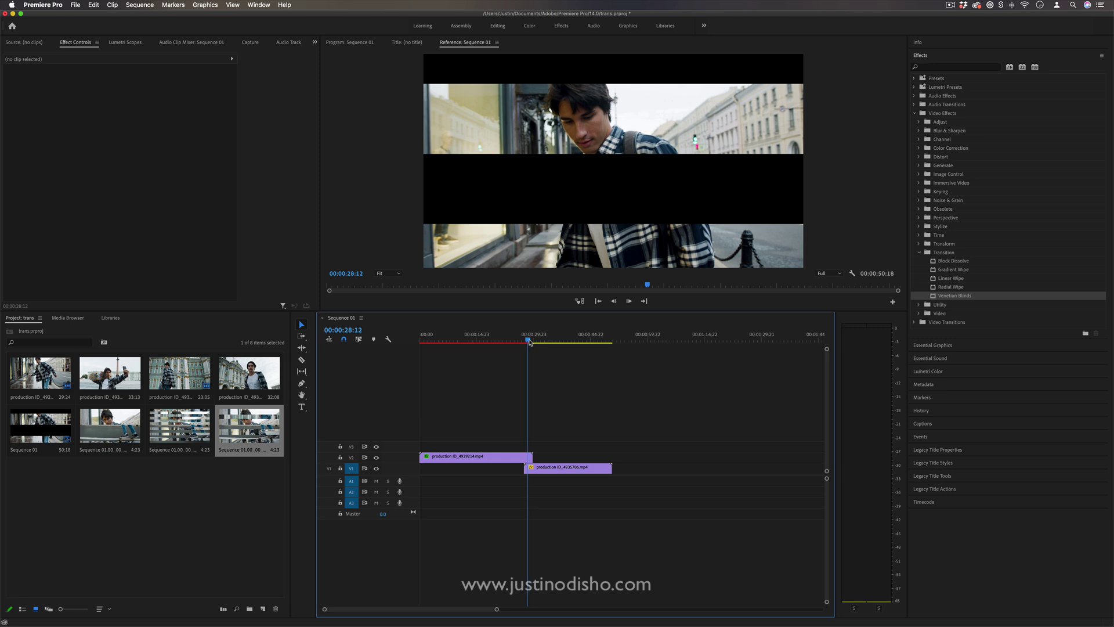
Add a Transition Completion keyframe of 0% to the V2 clip at 00:00:27:17, where the overlap begins.
left_click_drag(529, 343, 524, 341)
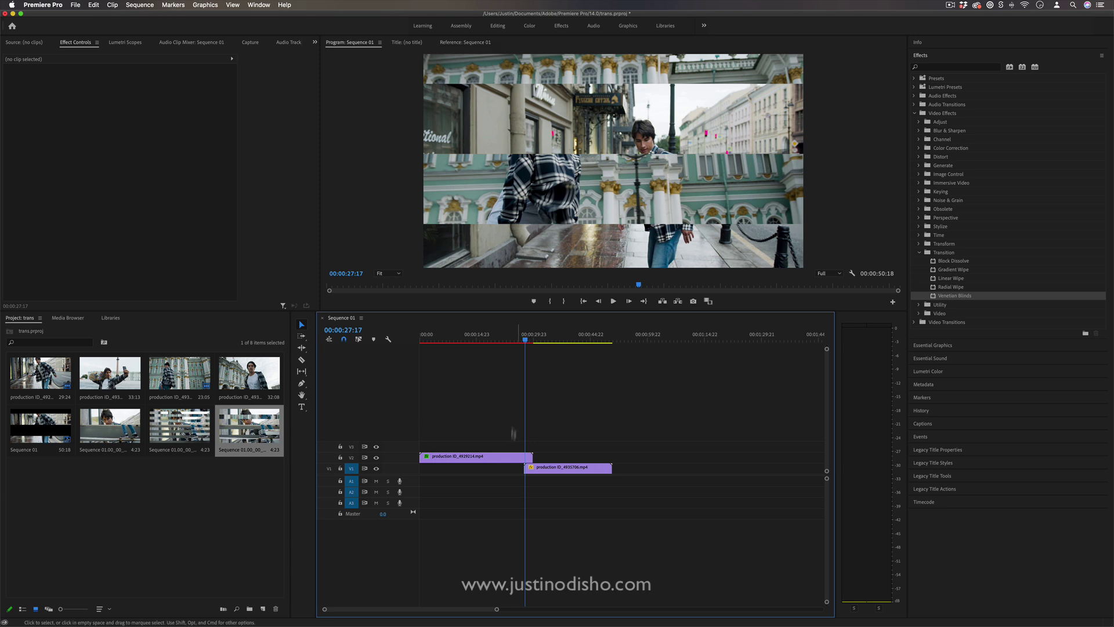
left_click(516, 458)
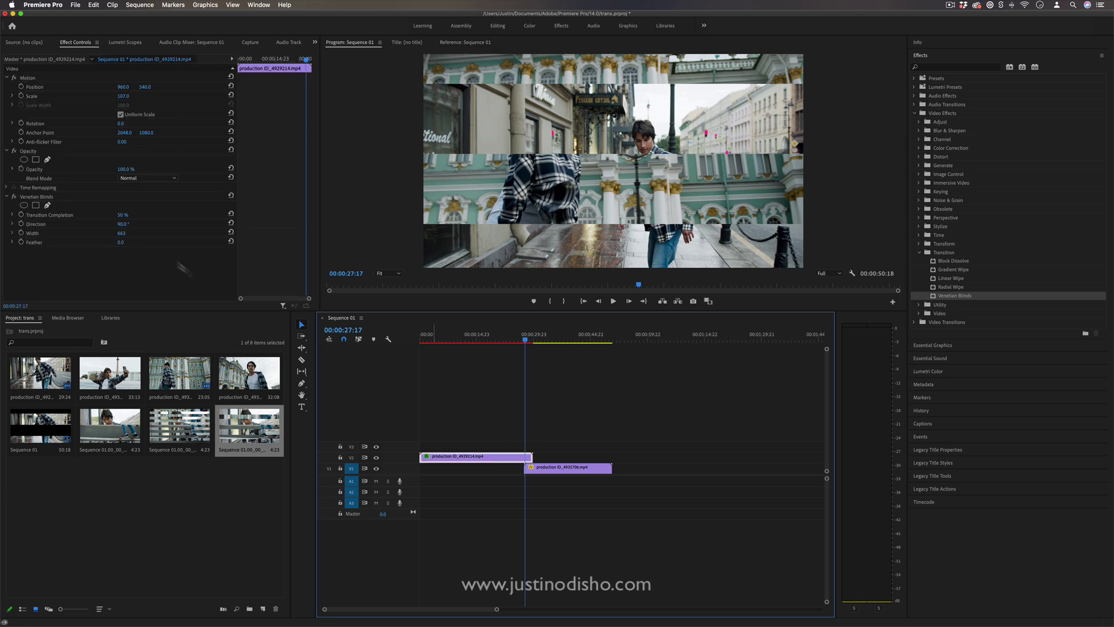
left_click(21, 216)
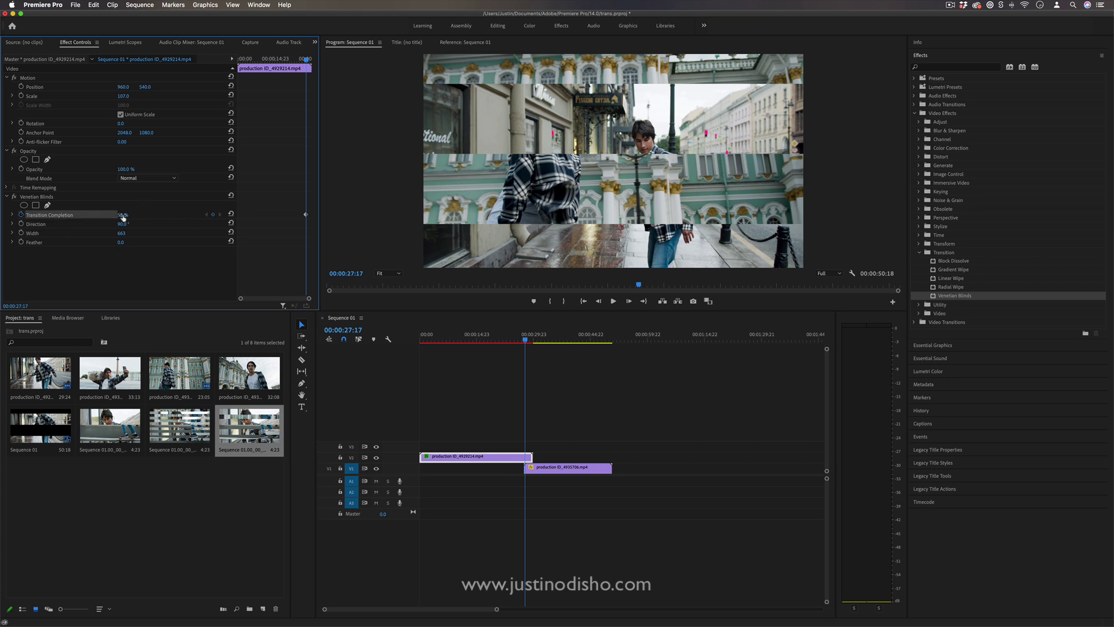
left_click_drag(122, 216, 92, 215)
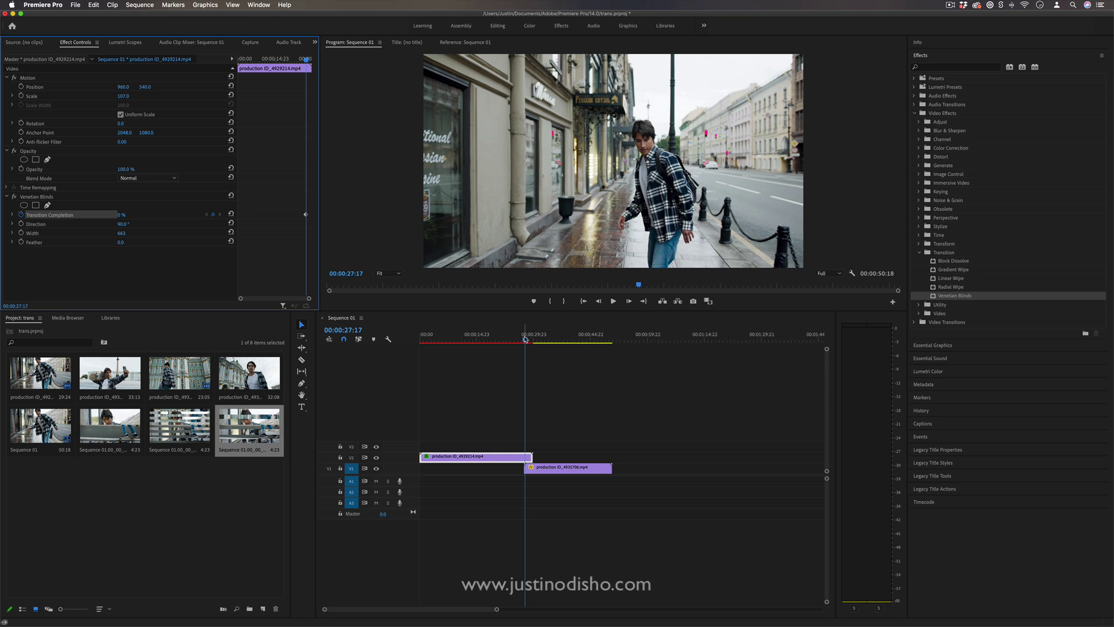
Add a Transition Completion keyframe of 100% at 00:00:29:10, near the end of the V2 clip.
left_click_drag(526, 339, 532, 340)
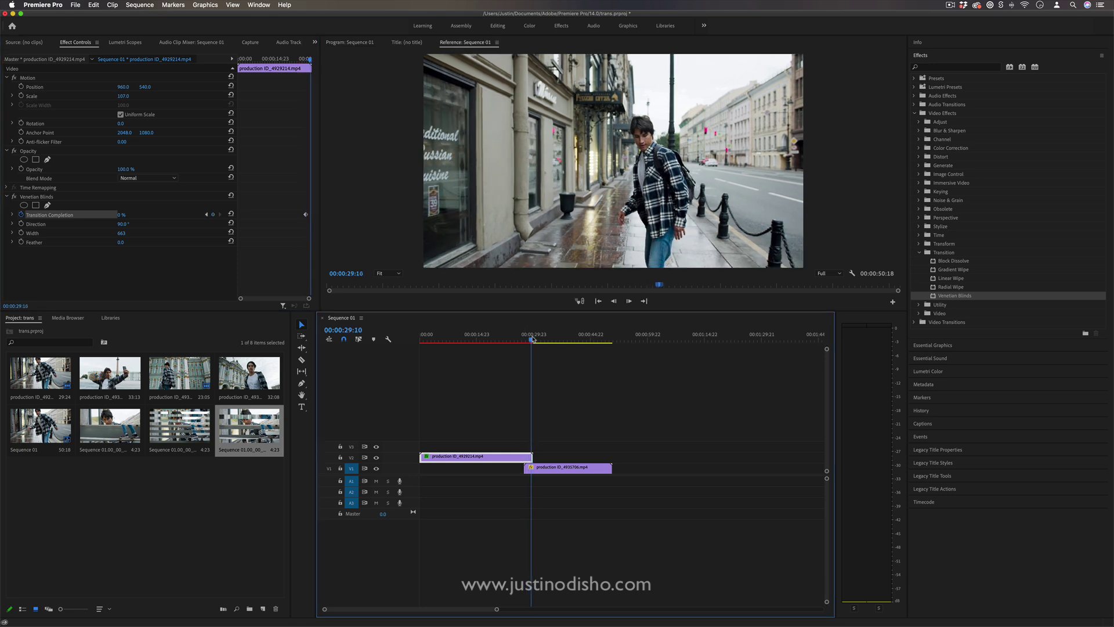
left_click(129, 214)
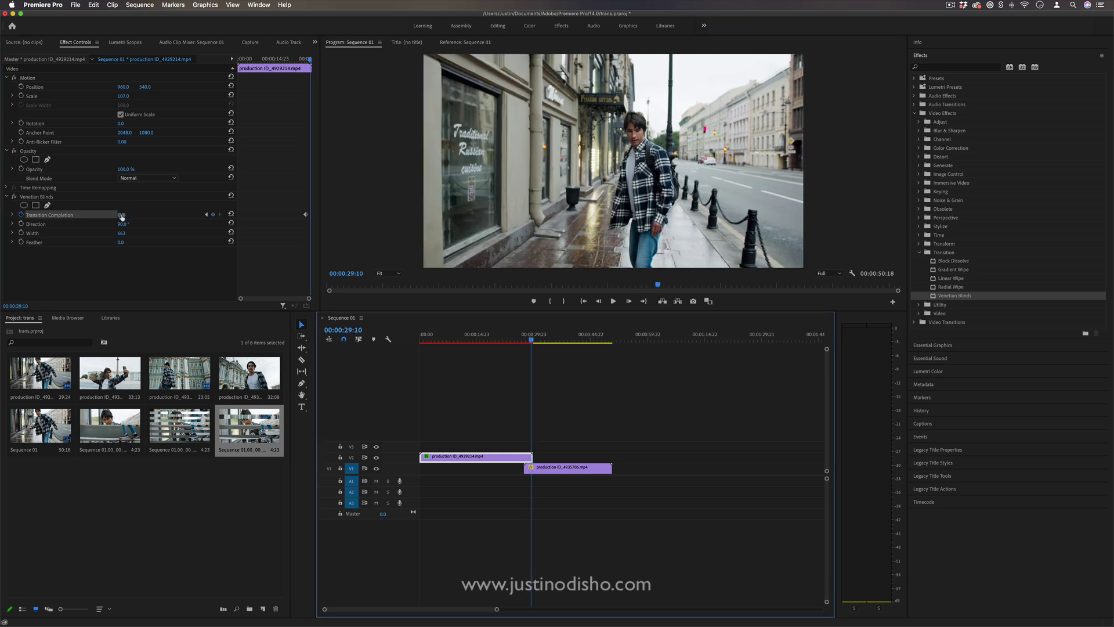
type("100")
key("Return")
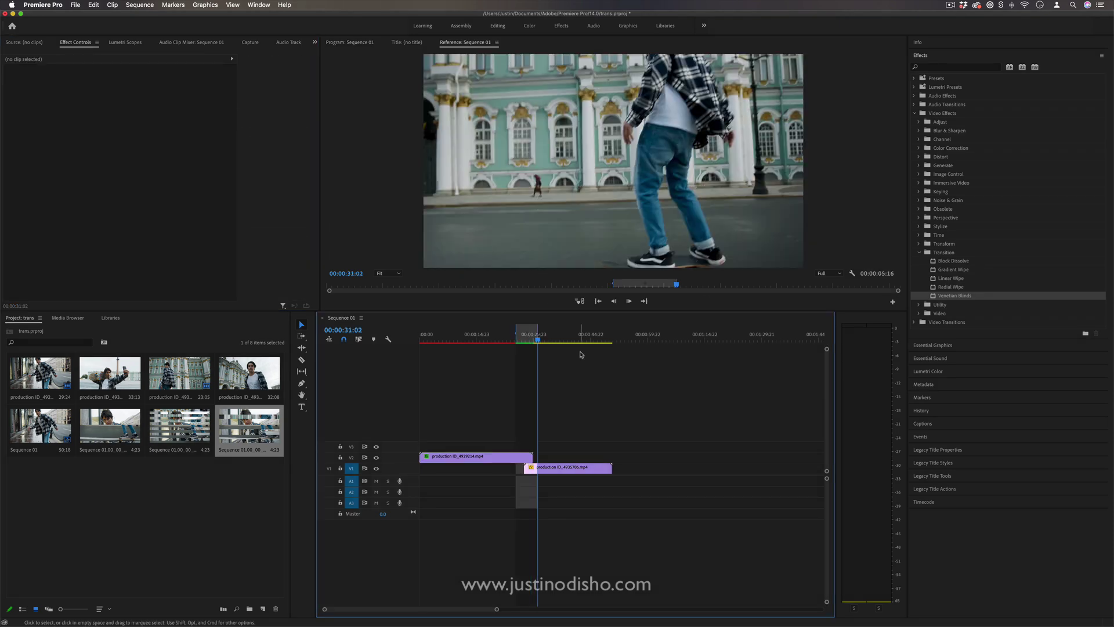
Render the marked range around the overlap and play it back to preview the animated blinds transition.
key("Return")
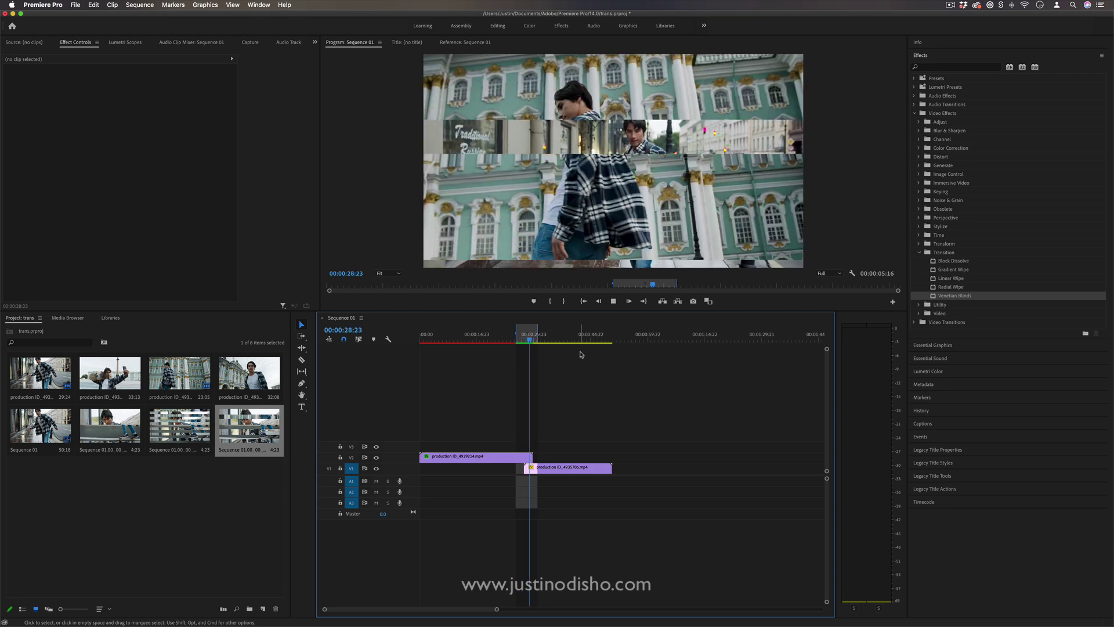
left_click(522, 338)
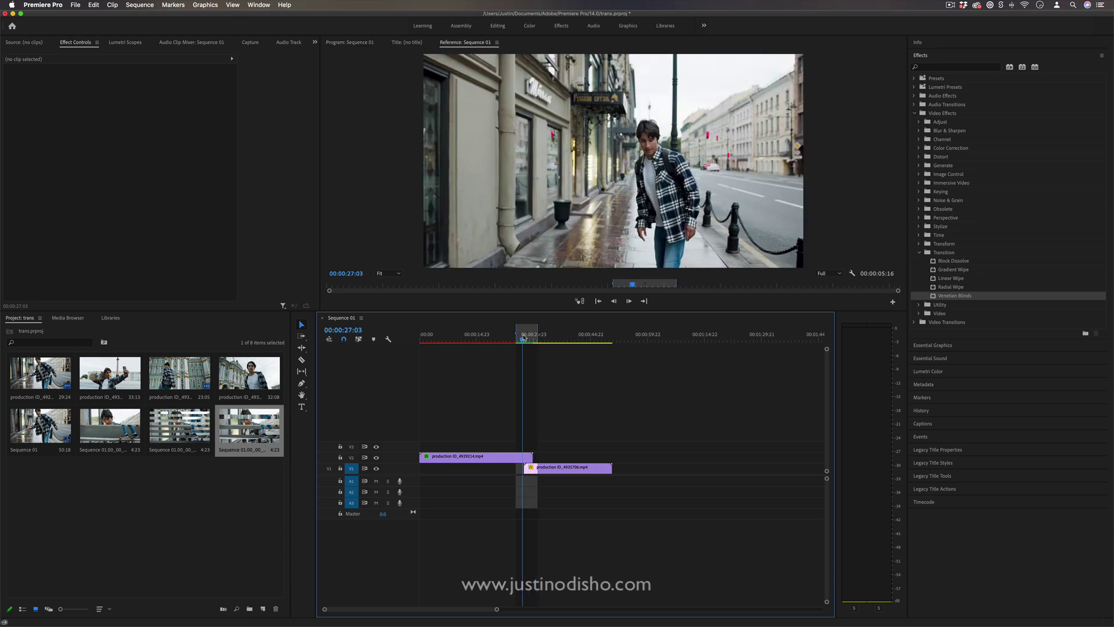
key("space")
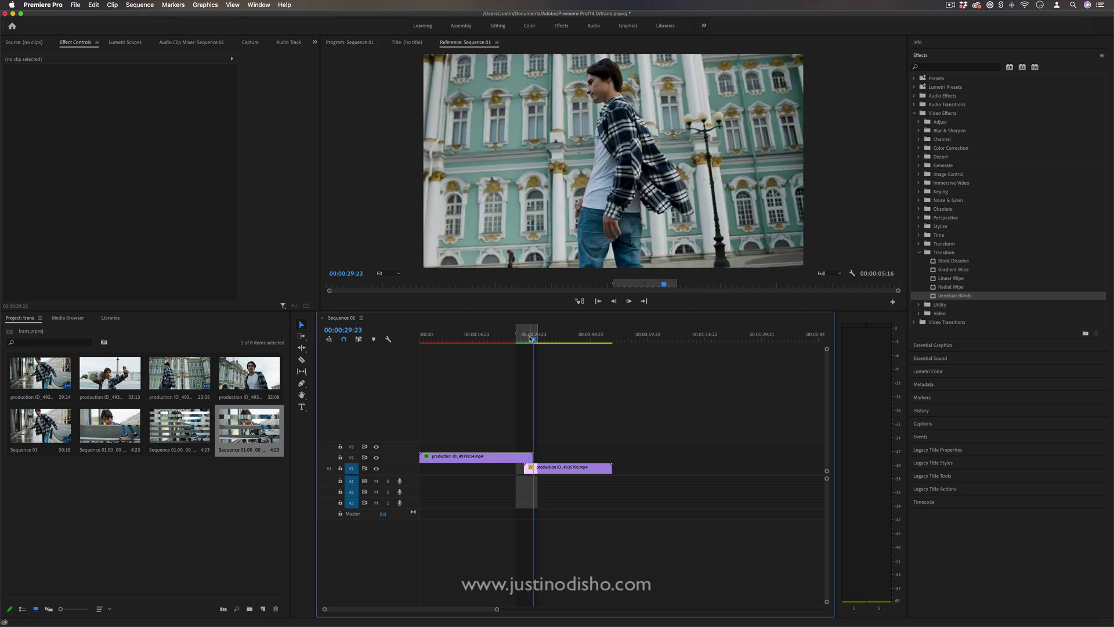
Scrub to 00:00:28:04 within the transition and add a second Venetian Blinds effect to the V2 clip below the existing one.
left_click(527, 339)
left_click(527, 340)
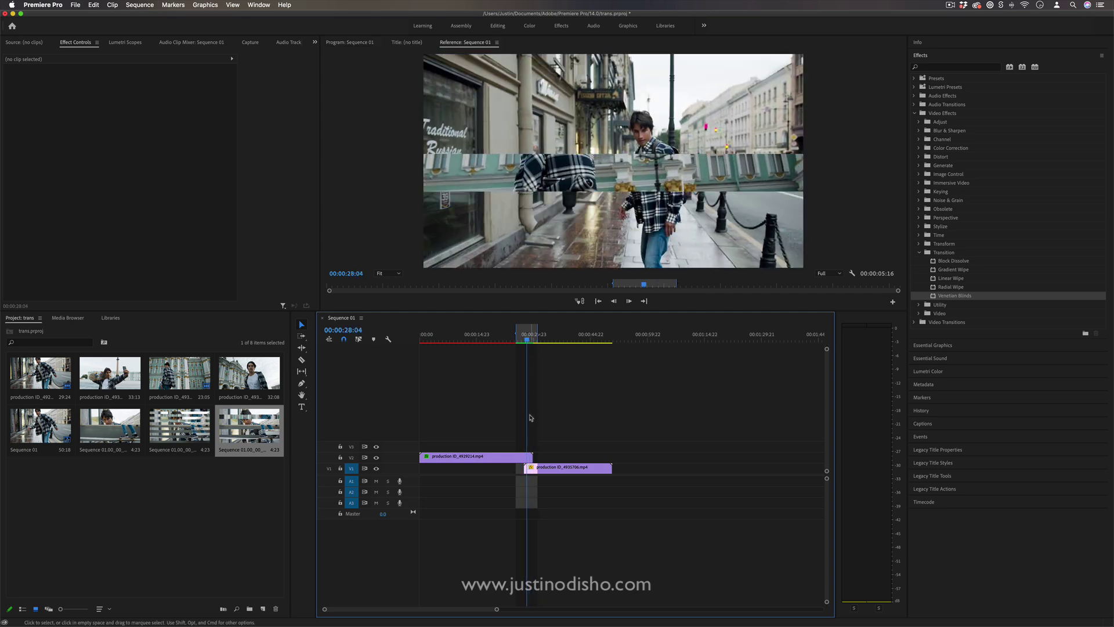
left_click(521, 459)
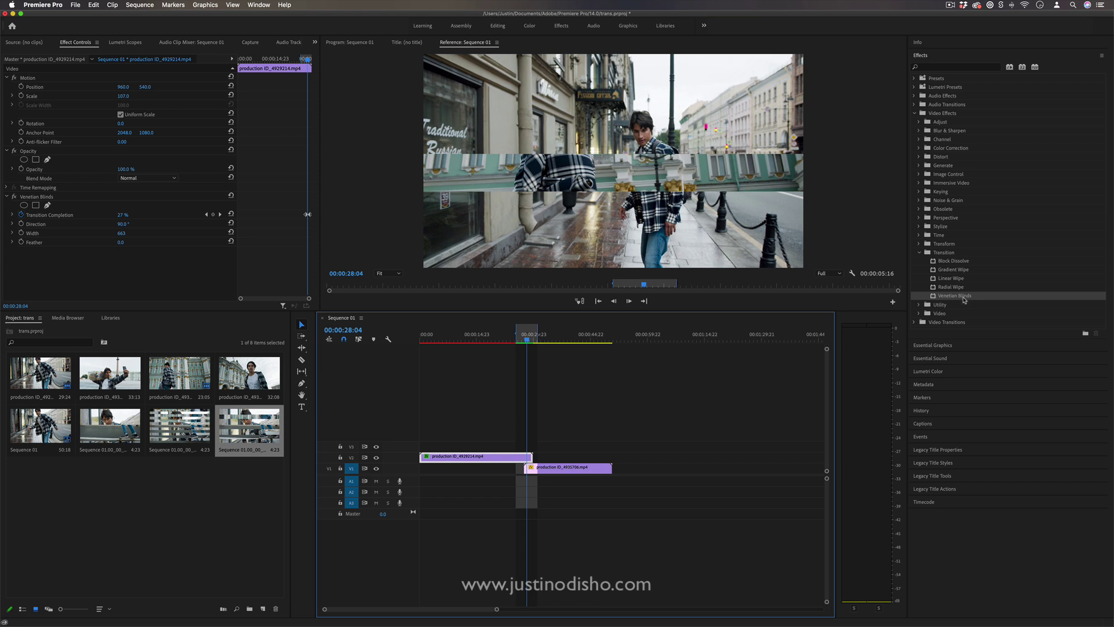
left_click_drag(964, 300, 107, 260)
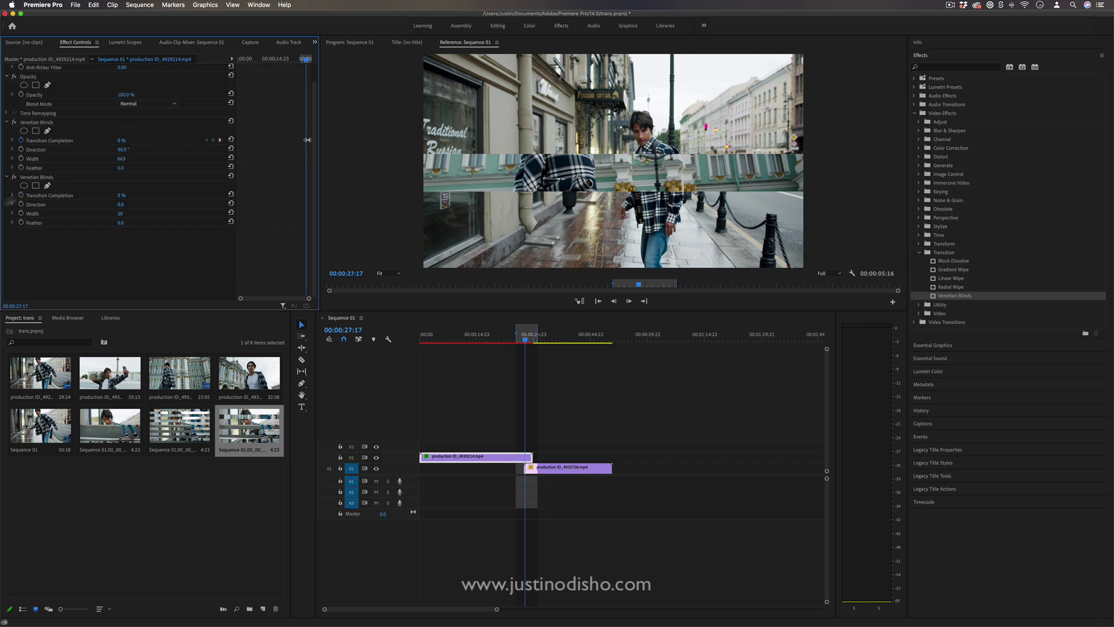
Set the second Venetian Blinds effect's width to 612 and keyframe its Transition Completion from 0% at 00:00:27:17 to 100% at 00:00:29:10.
left_click(22, 196)
scroll(22, 198, "up", 2)
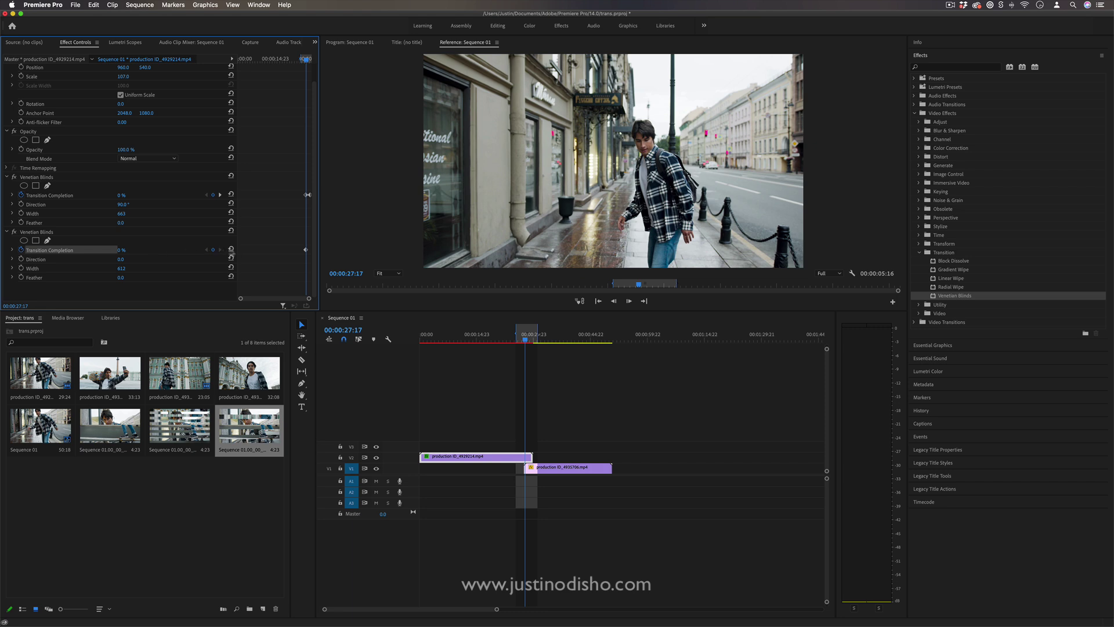
left_click(220, 196)
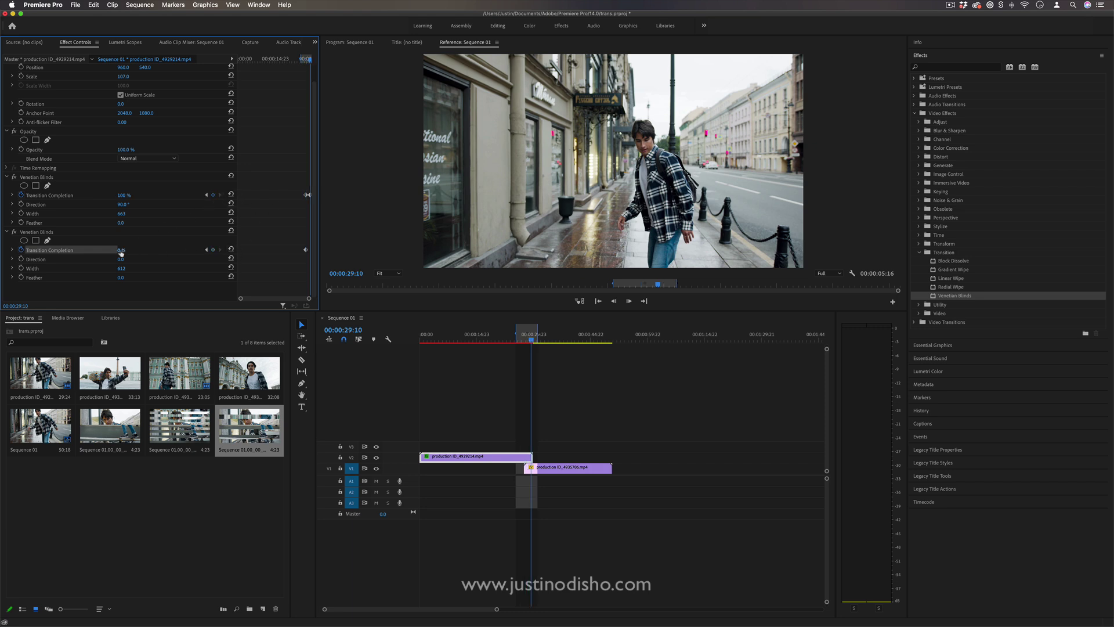
left_click_drag(121, 250, 131, 250)
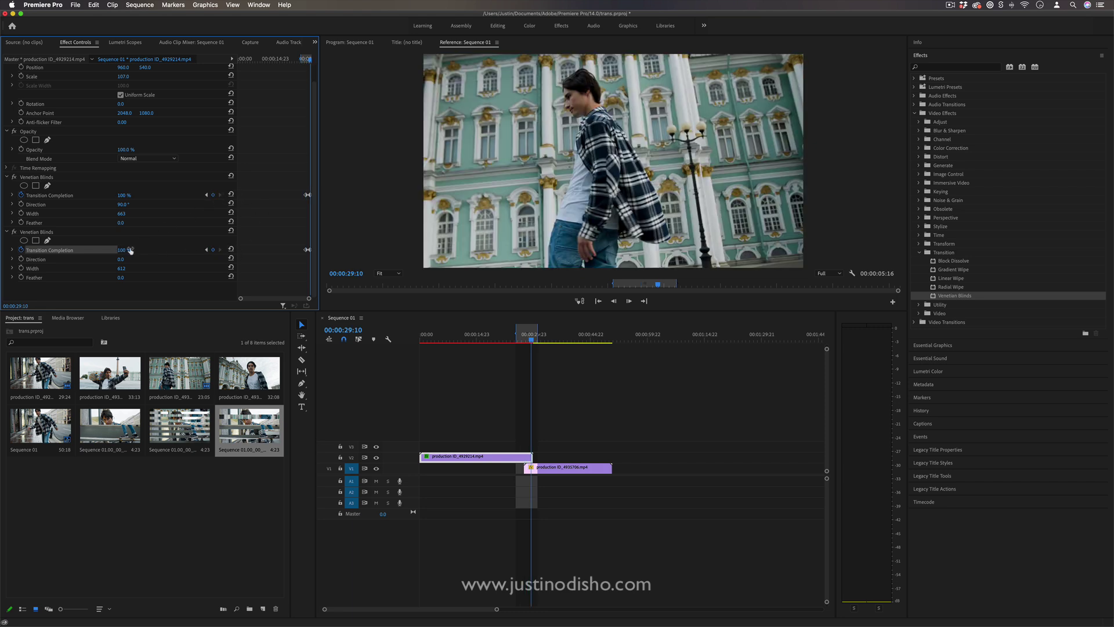
Render the marked range and play it back to preview both Venetian Blinds effects combined.
key("Left")
key("Left")
key("Left")
key("Return")
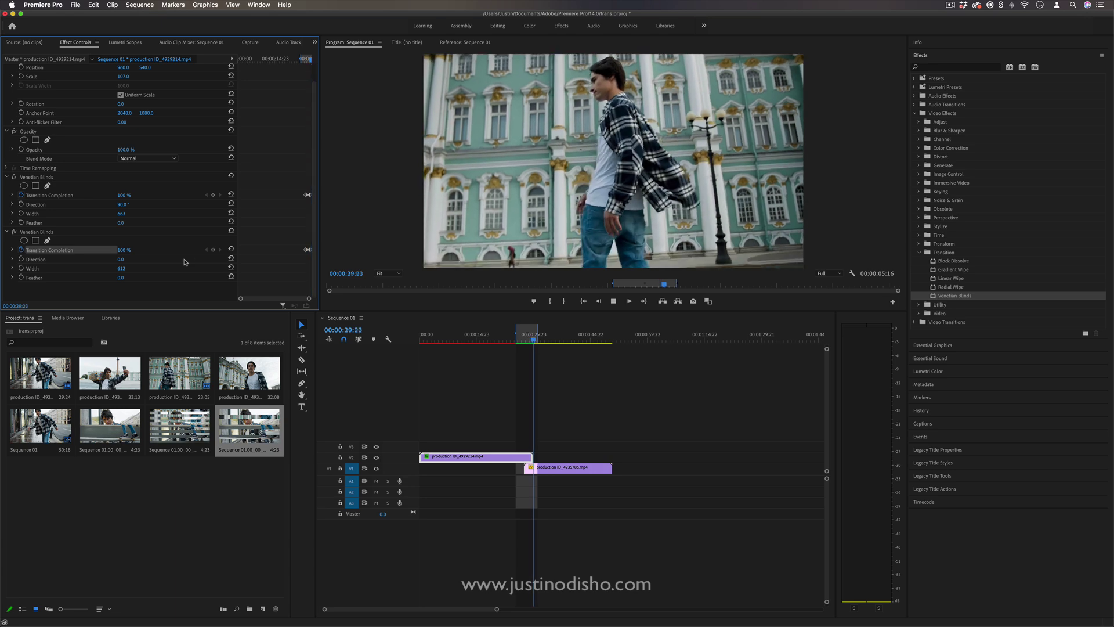
At 00:00:28:12, disable the second Venetian Blinds effect and delete the first one's Transition Completion keyframes.
left_click_drag(528, 334, 528, 339)
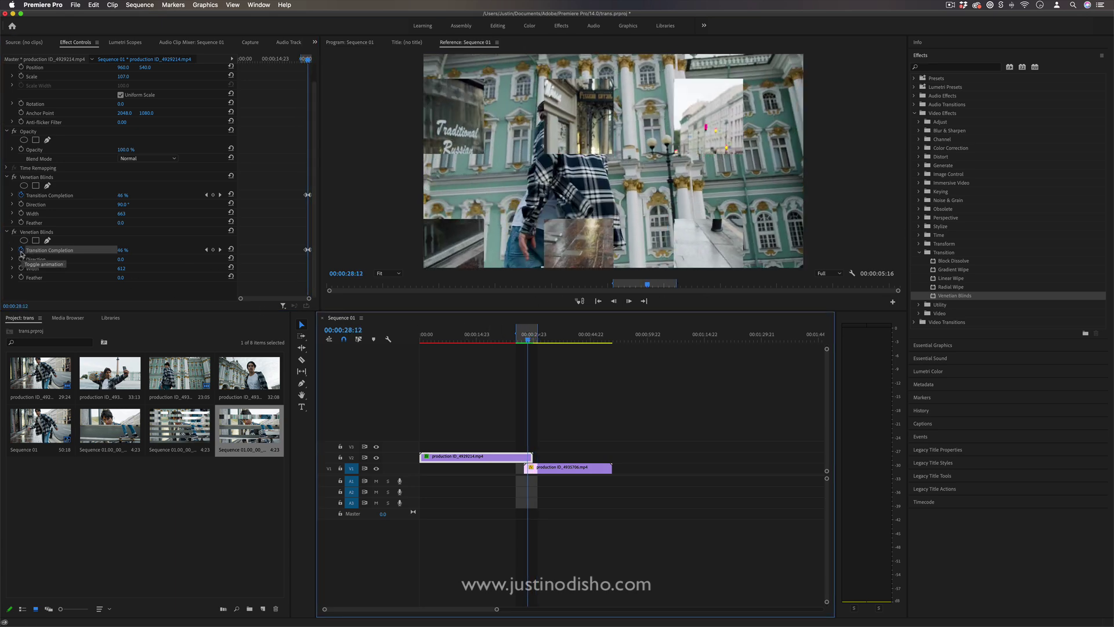
left_click(14, 232)
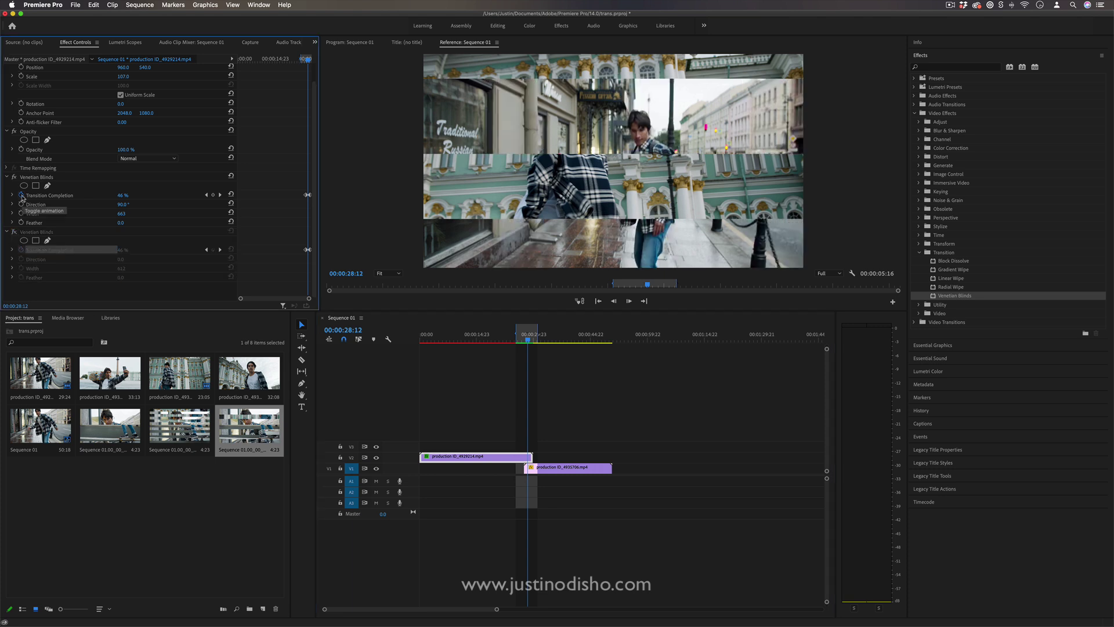
left_click(21, 196)
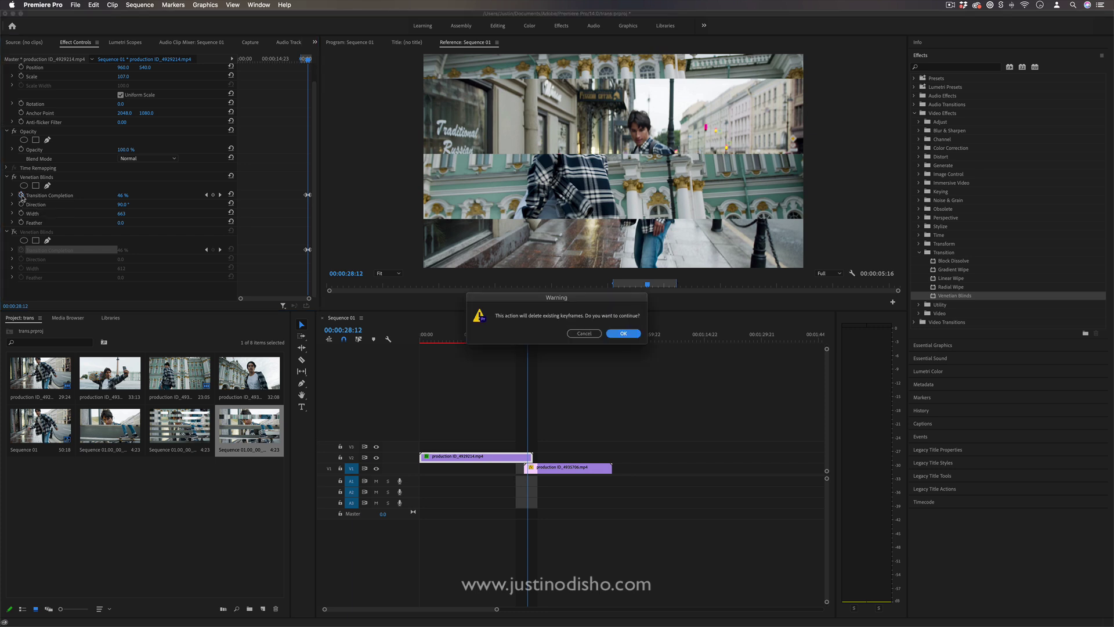
left_click(620, 334)
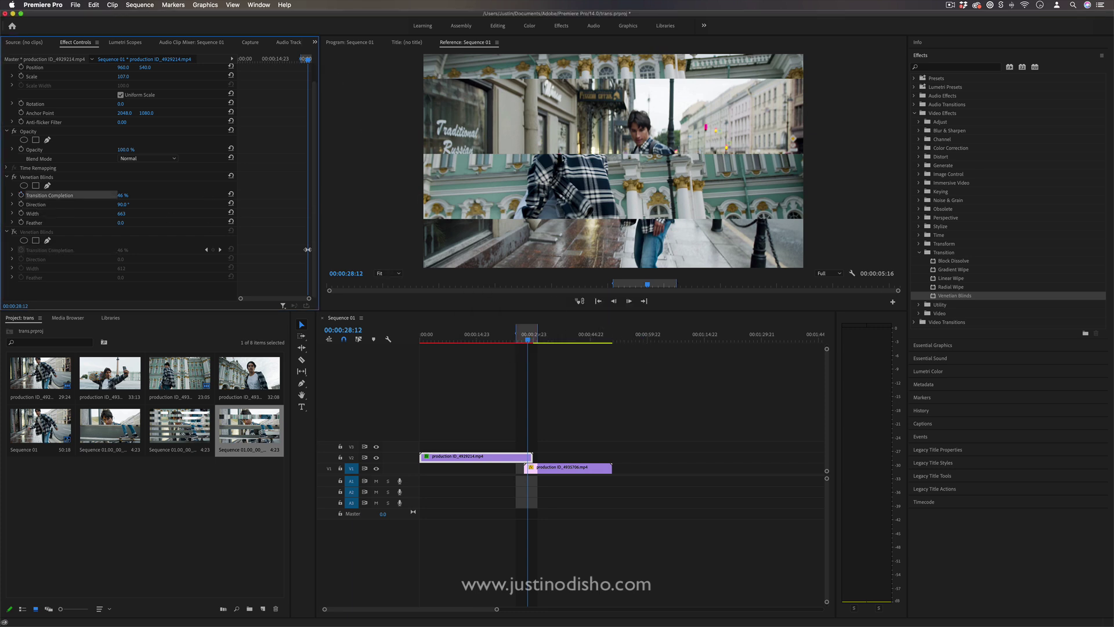
Set the first Venetian Blinds effect's Transition Completion to a static 50% and reduce its width to 273.
left_click(122, 196)
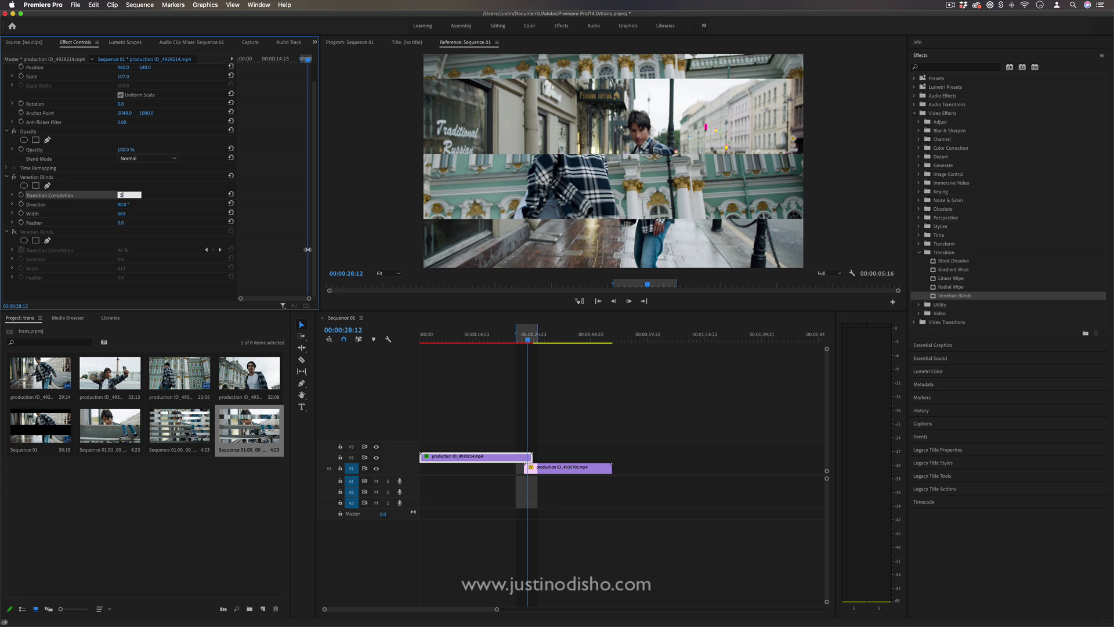
type("50")
key("Return")
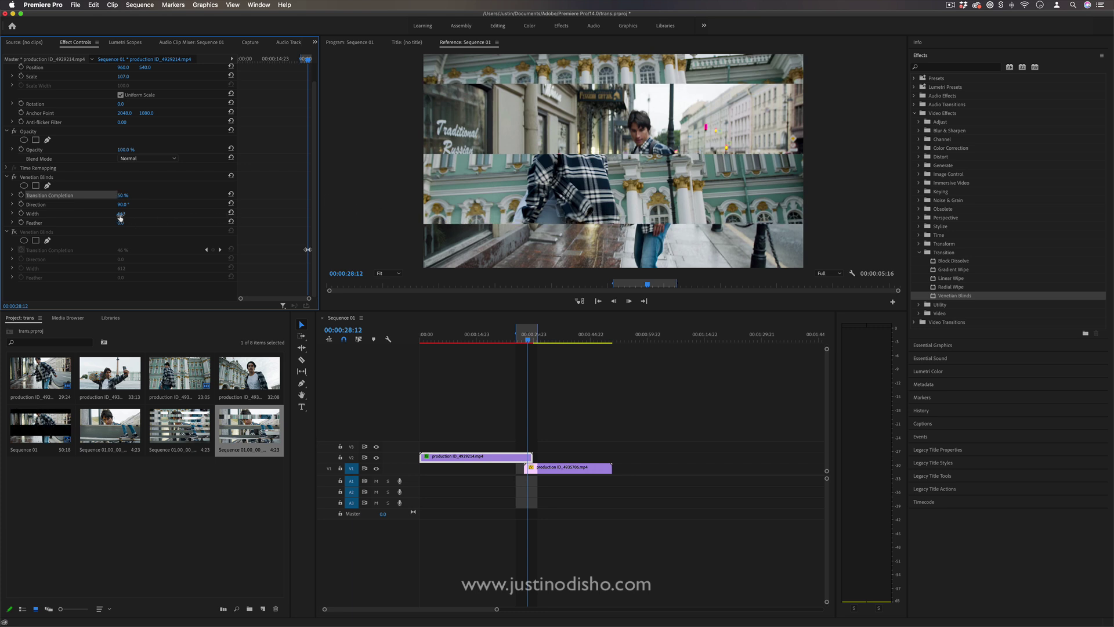
left_click_drag(122, 214, 16, 213)
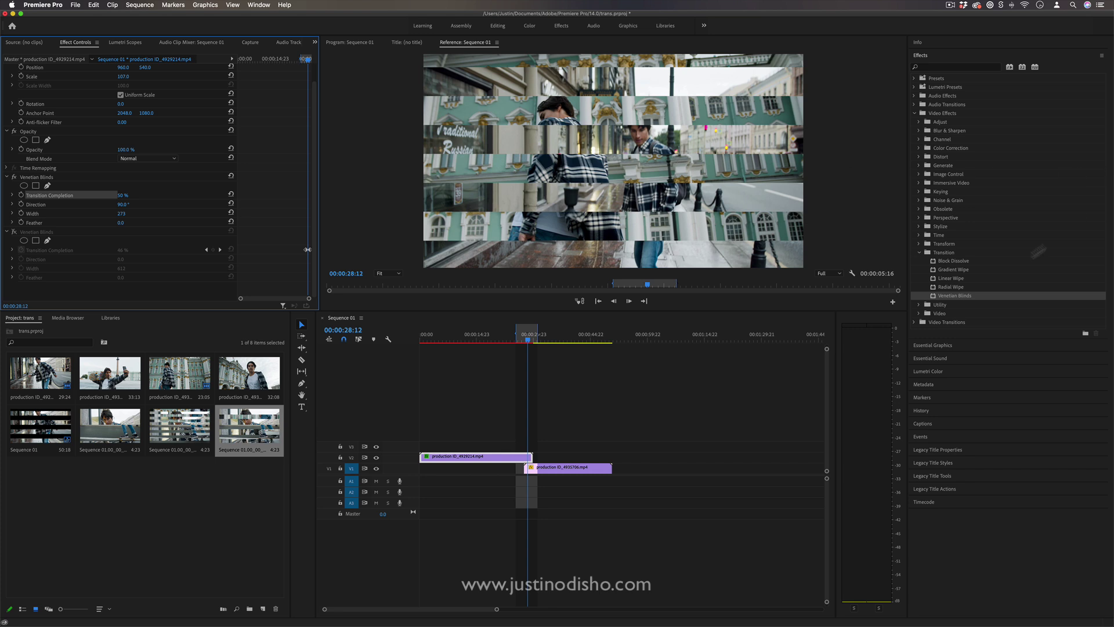
Select the Venetian Blinds video effect in the Transition group.
left_click(977, 297)
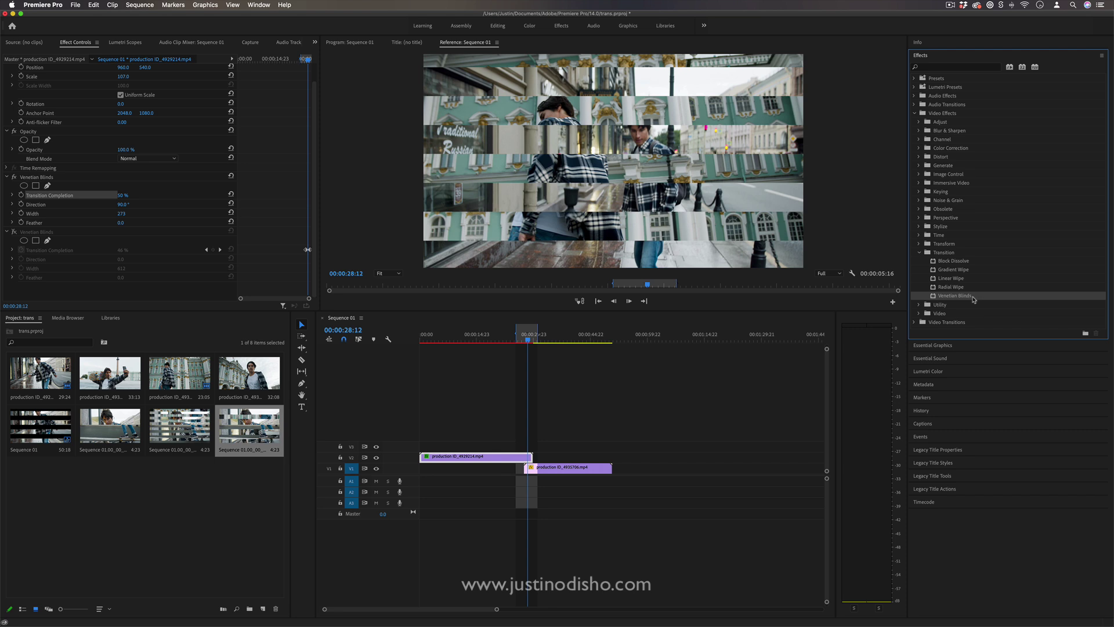